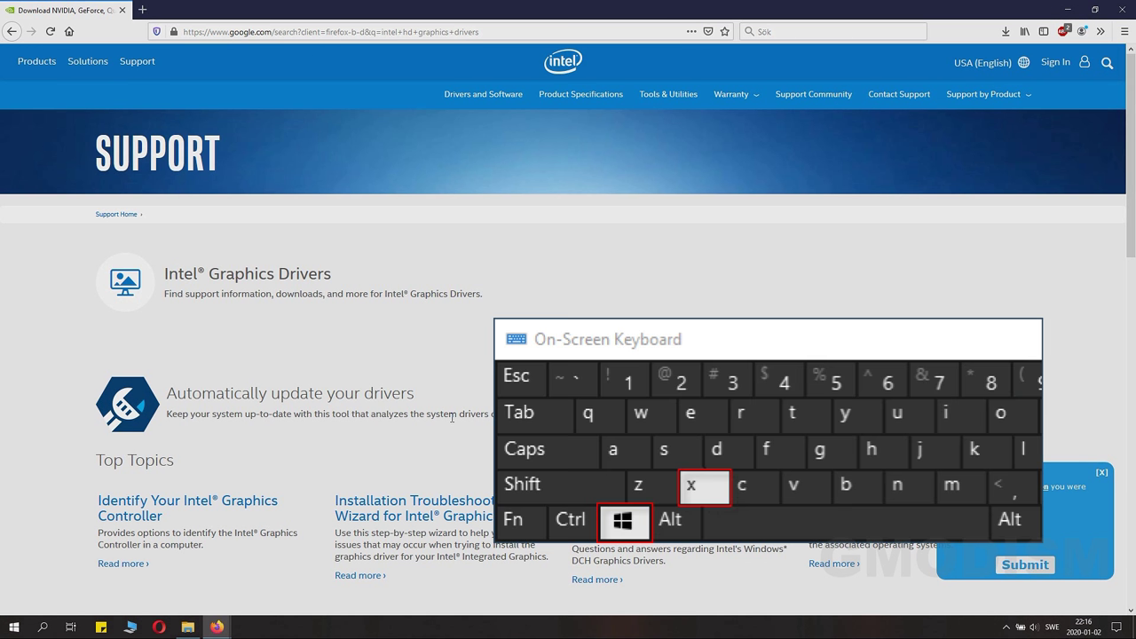
- Open Device Manager and select Intel(R) HD Graphics 620 under Display adapters
{"action": "key", "text": "super+x"}
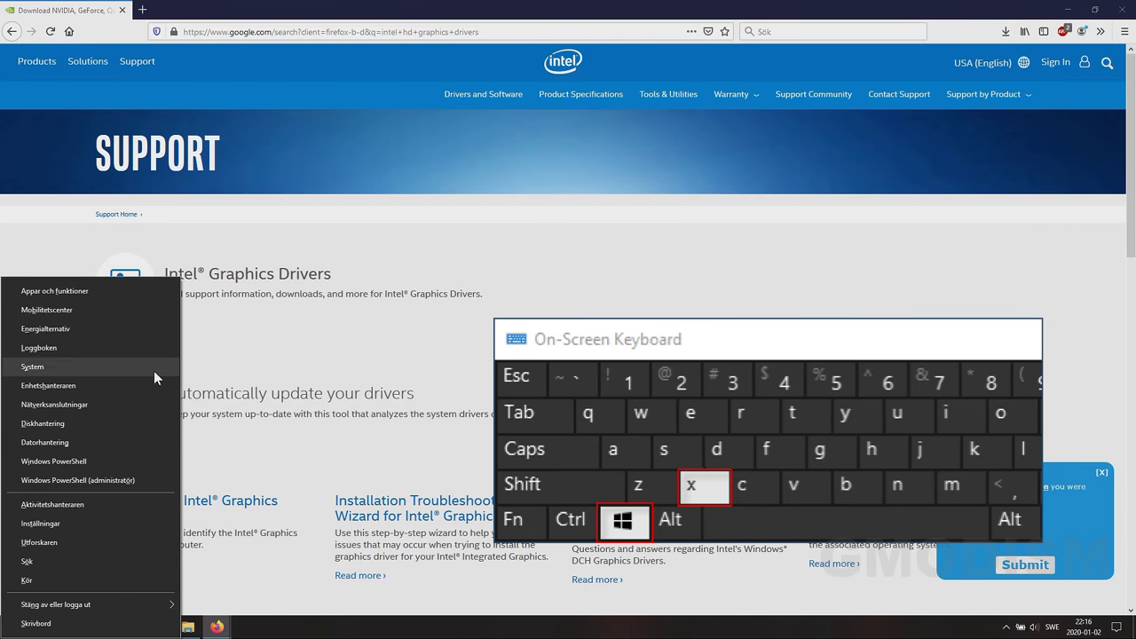
{"action": "left_click", "coordinate": [98, 386]}
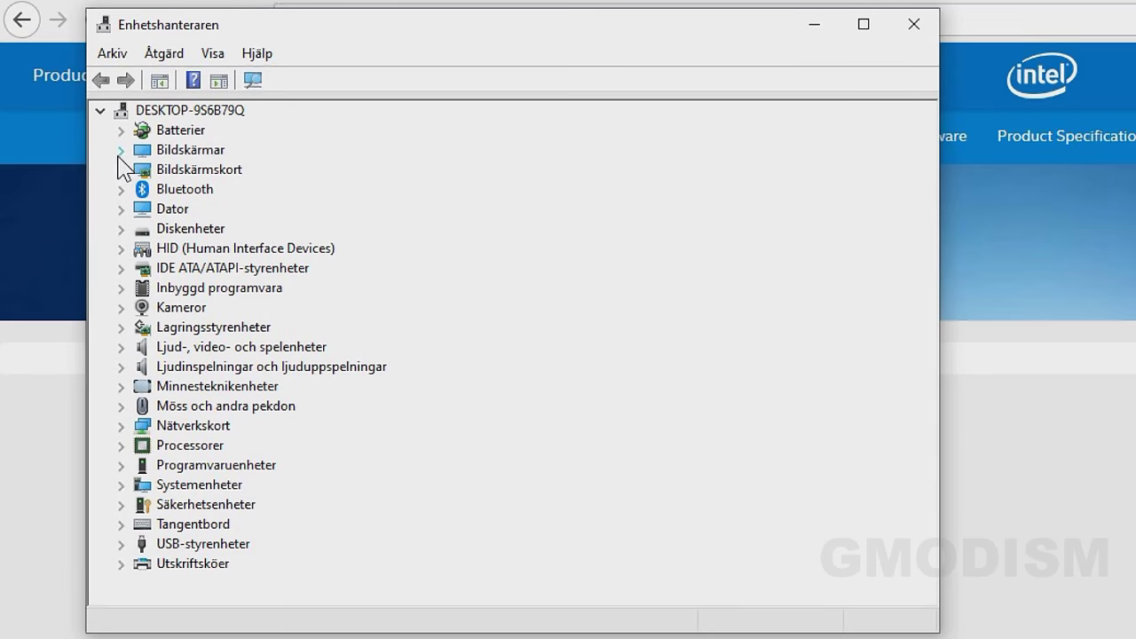
{"action": "left_click", "coordinate": [65, 102]}
{"action": "left_click", "coordinate": [120, 151]}
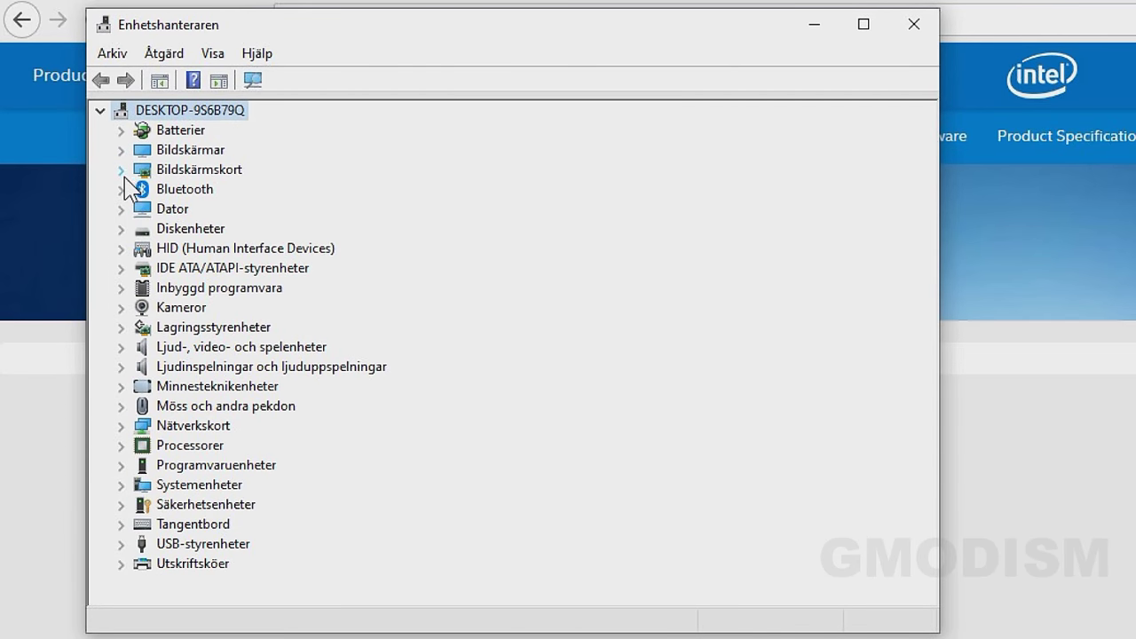
{"action": "left_click", "coordinate": [122, 169]}
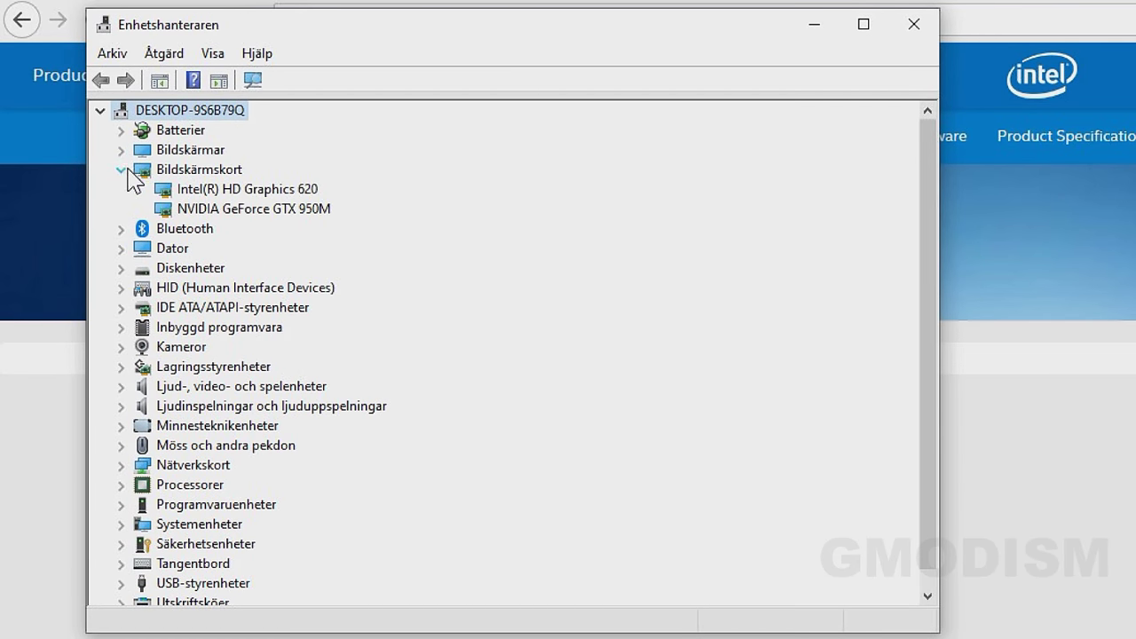
{"action": "left_click", "coordinate": [252, 190]}
- Update the Intel HD Graphics 620 driver, letting Windows search for drivers automatically
{"action": "right_click", "coordinate": [249, 191]}
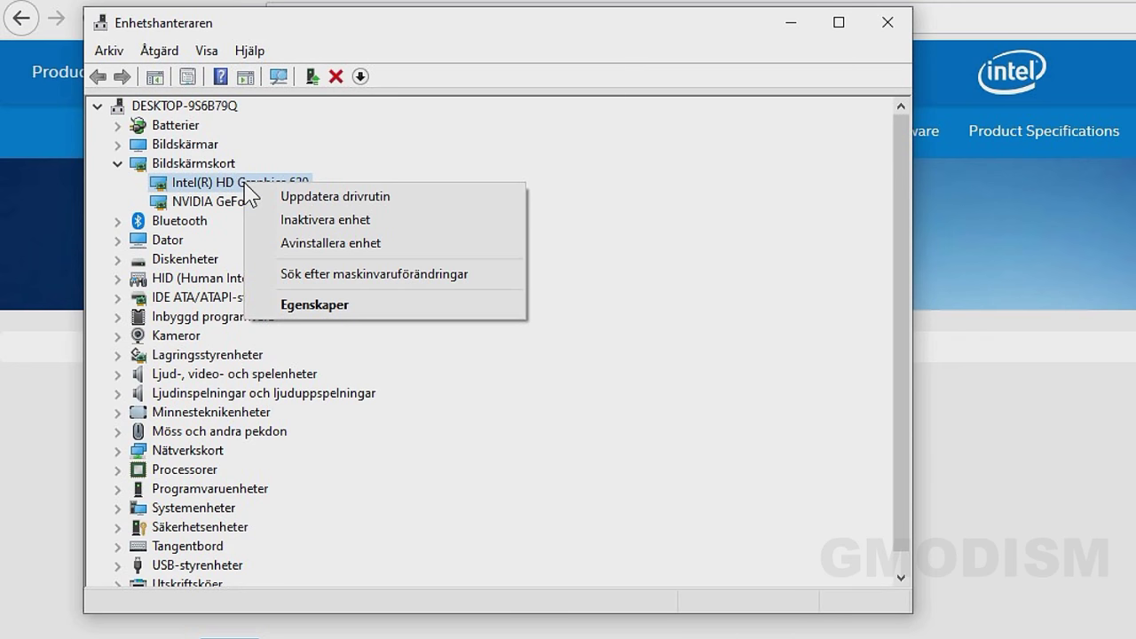
{"action": "left_click", "coordinate": [315, 196]}
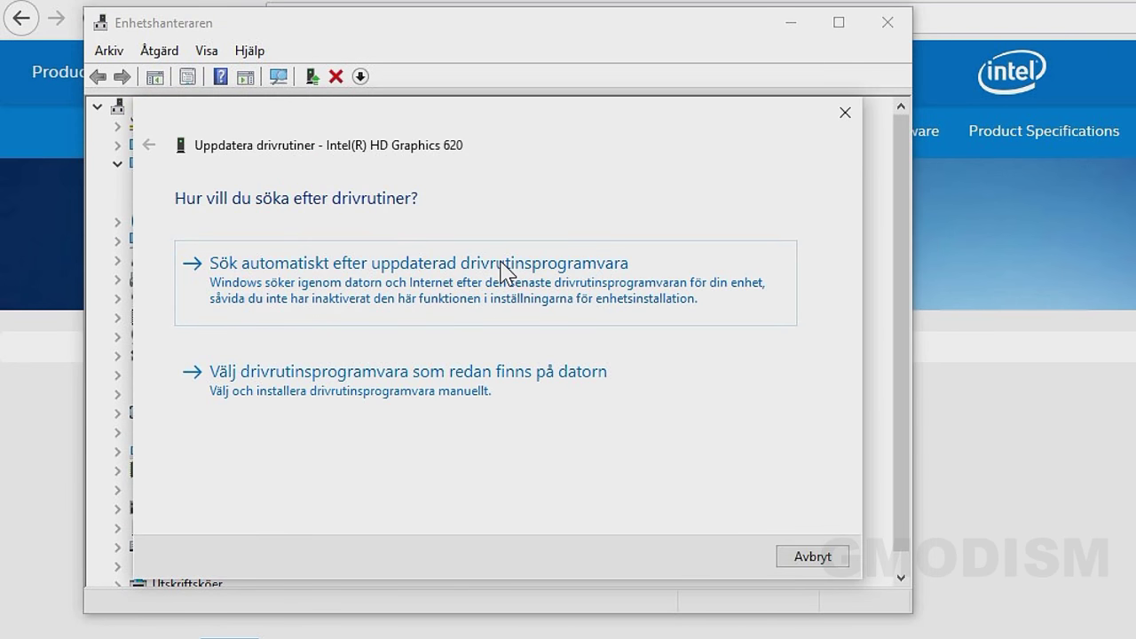
{"action": "left_click", "coordinate": [503, 271]}
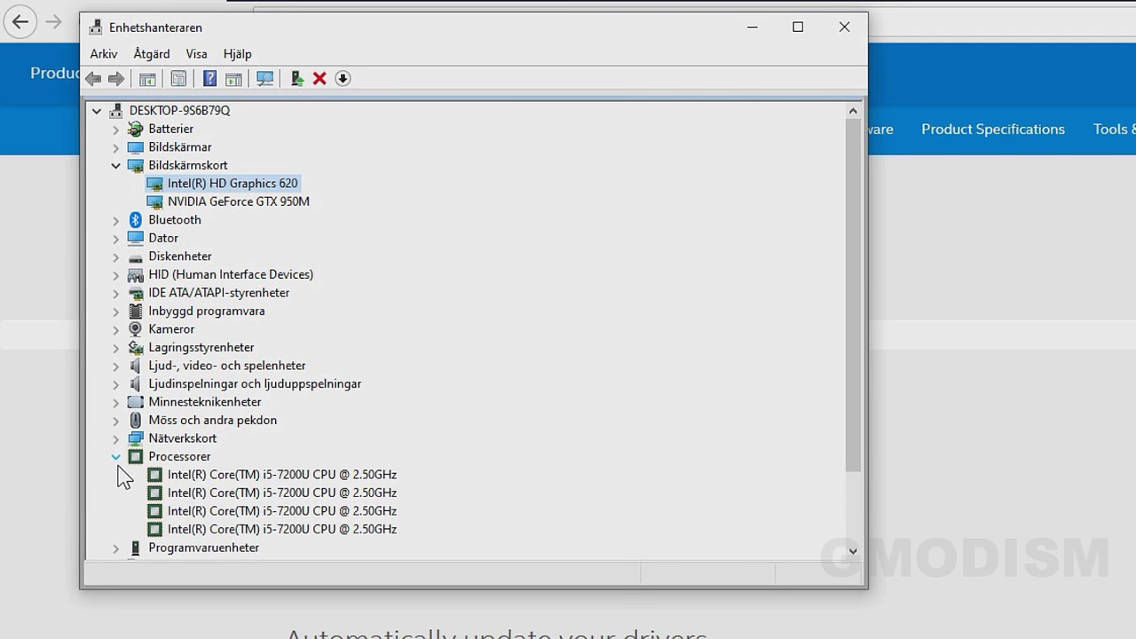
- Check the processor model in Device Manager: Intel Core i5-7200U CPU @ 2.50GHz
{"action": "left_click", "coordinate": [277, 495]}
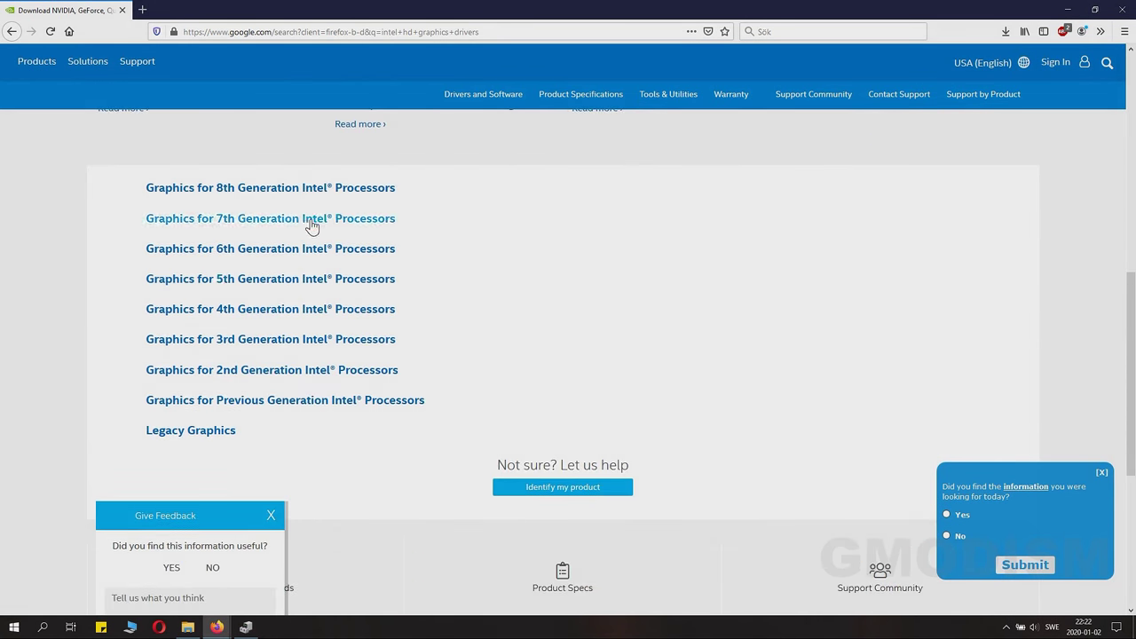
- Open Intel's 7th Generation graphics page and compare it with the HD Graphics 620 in Device Manager
{"action": "left_click", "coordinate": [312, 227]}
{"action": "scroll", "coordinate": [310, 225], "scroll_direction": "down", "scroll_amount": 1}
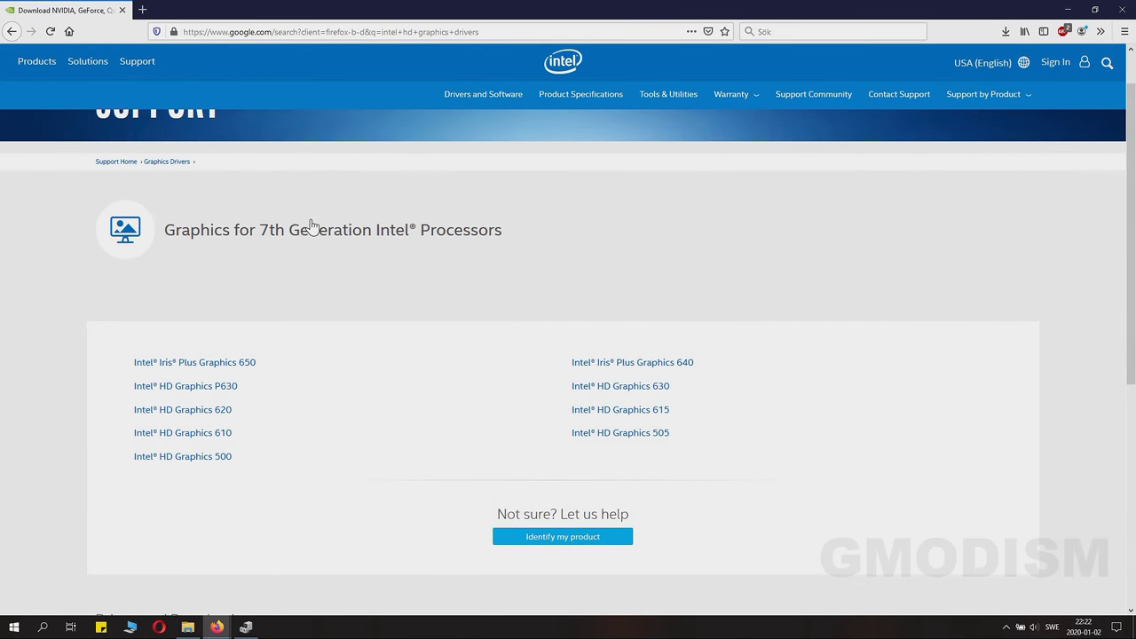
{"action": "left_click", "coordinate": [246, 626]}
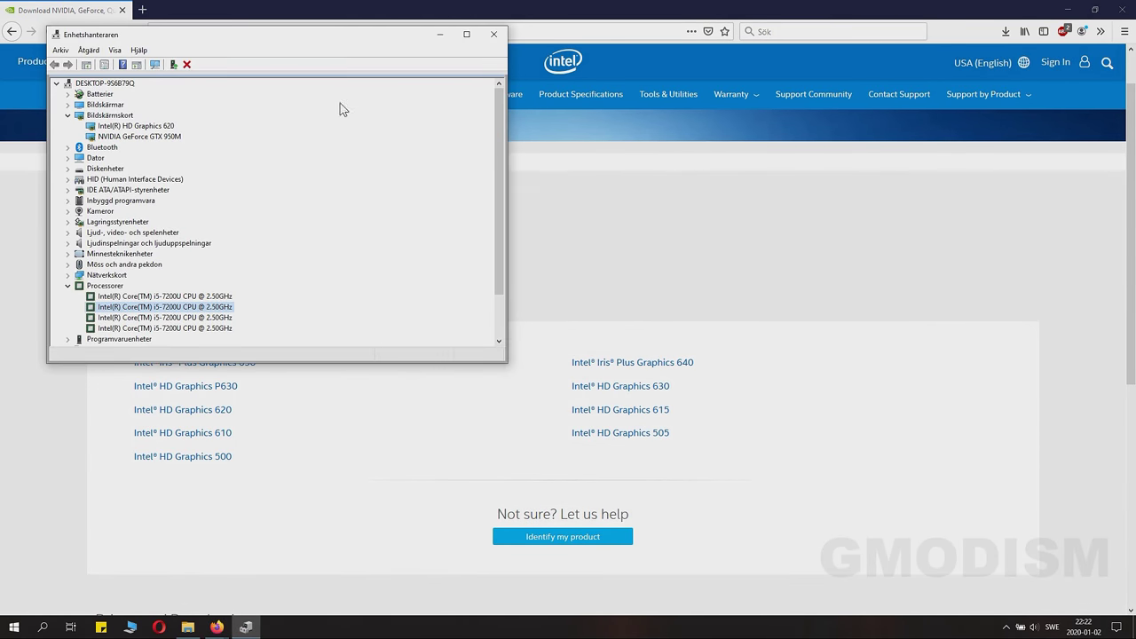
{"action": "left_click_drag", "start_coordinate": [294, 44], "coordinate": [524, 269]}
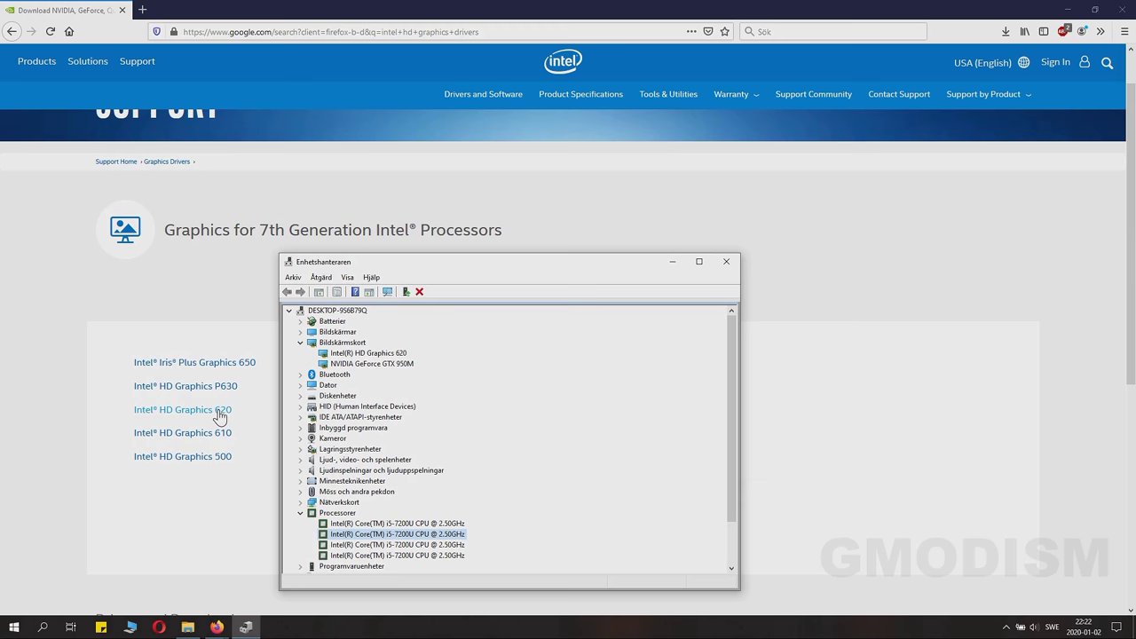
{"action": "left_click", "coordinate": [219, 321]}
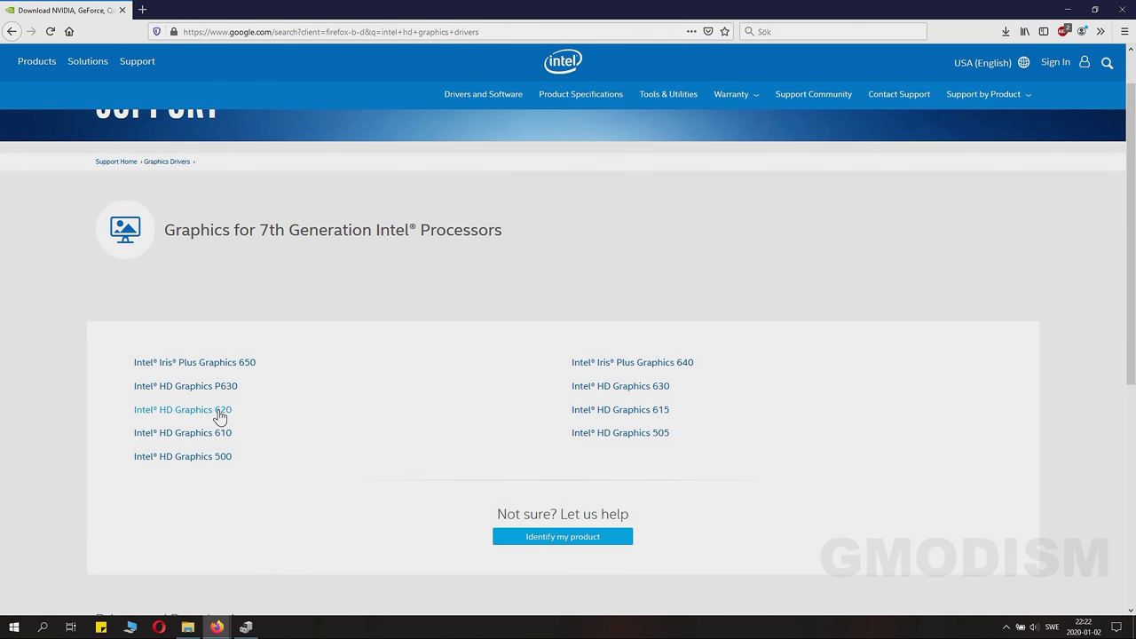
- Download the latest Windows 10 DCH driver 26.20.100.7584 for Intel HD Graphics 620
{"action": "left_click", "coordinate": [220, 411]}
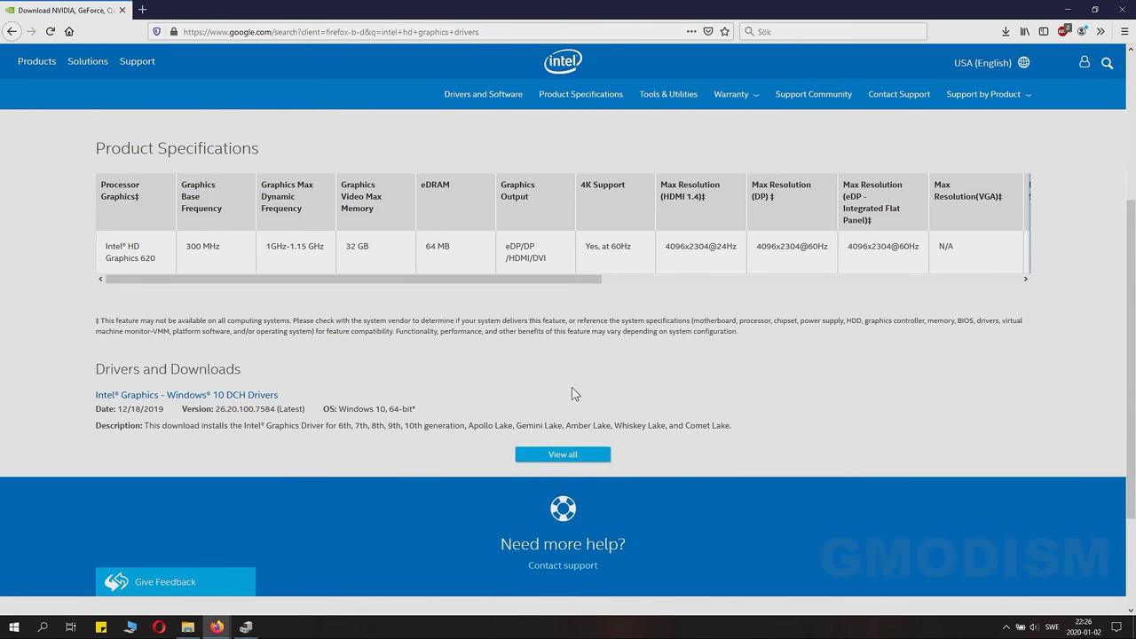
{"action": "left_click", "coordinate": [563, 457]}
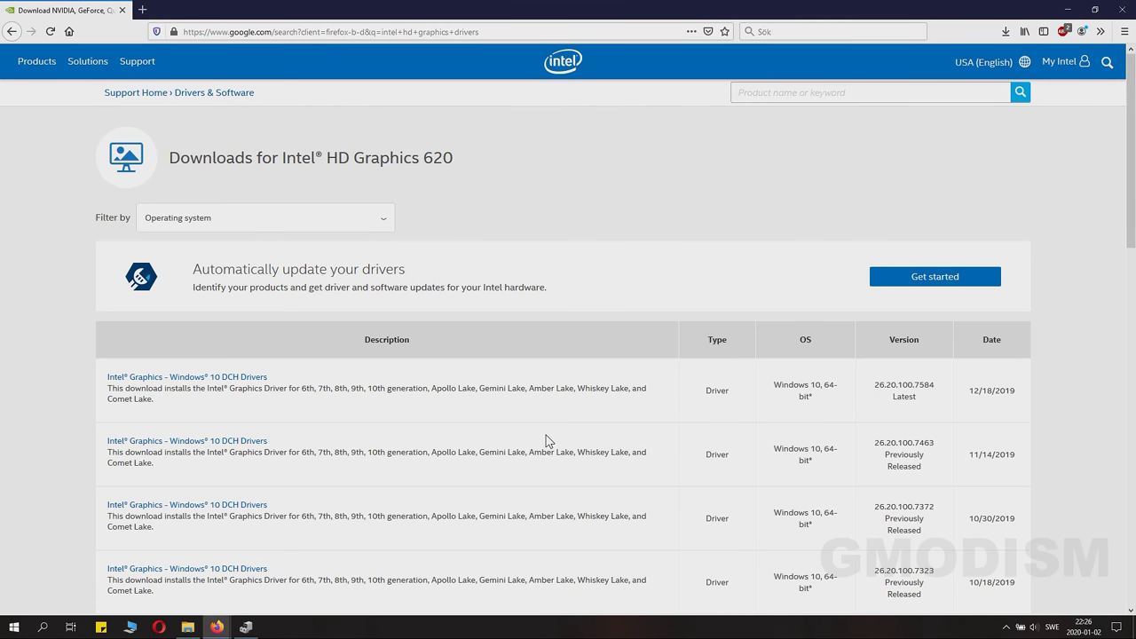
{"action": "scroll", "coordinate": [545, 435], "scroll_direction": "down", "scroll_amount": 2}
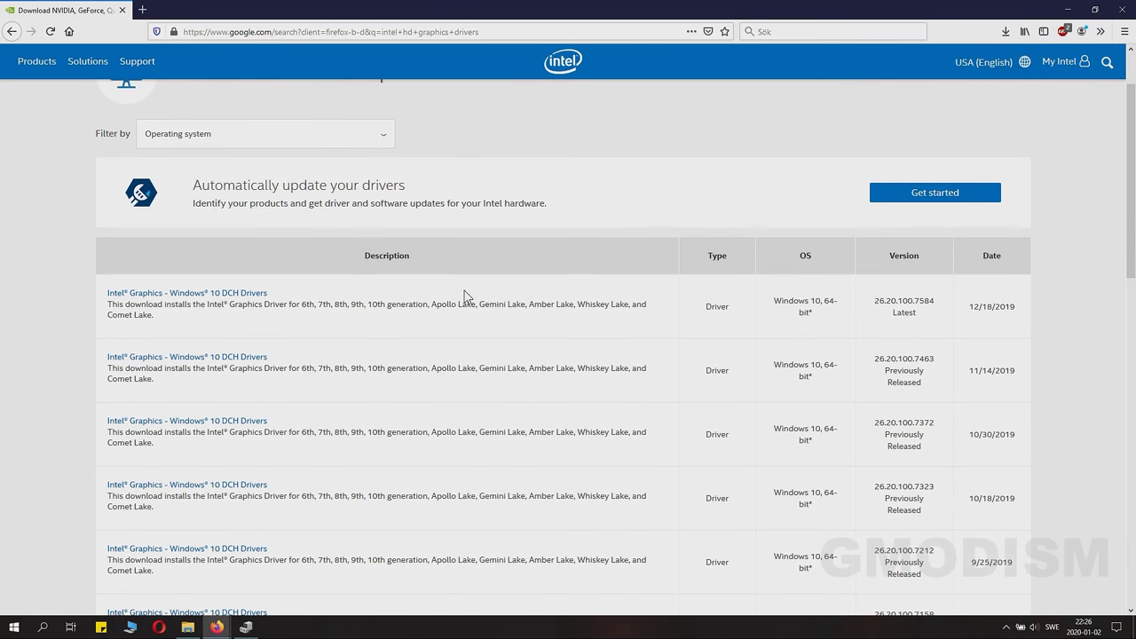
{"action": "left_click", "coordinate": [266, 293]}
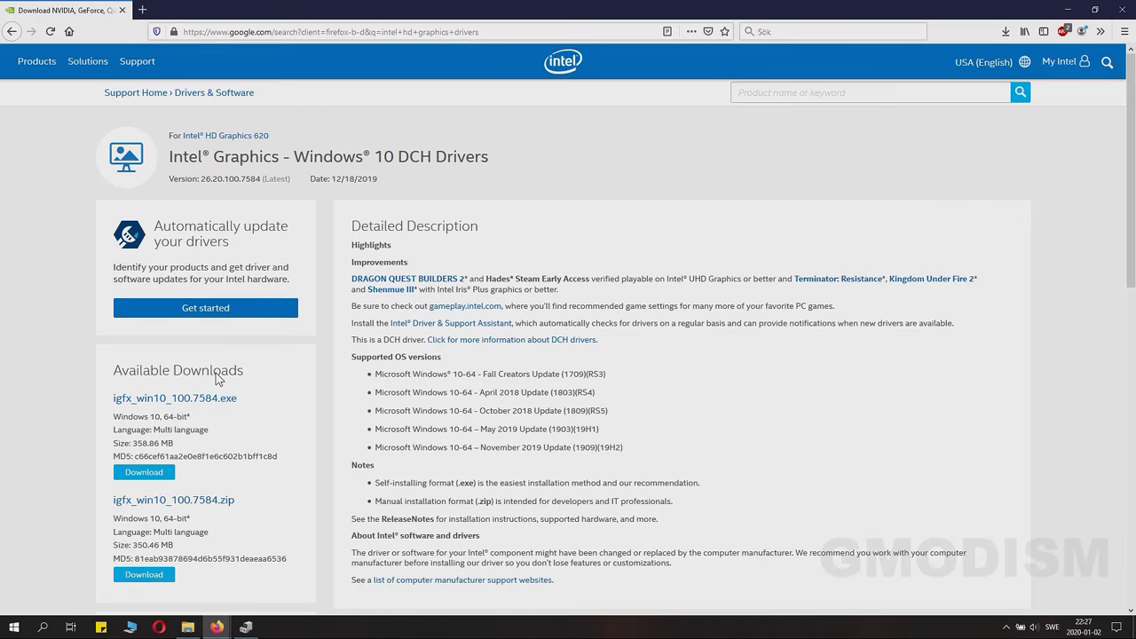
{"action": "scroll", "coordinate": [215, 377], "scroll_direction": "down", "scroll_amount": 2}
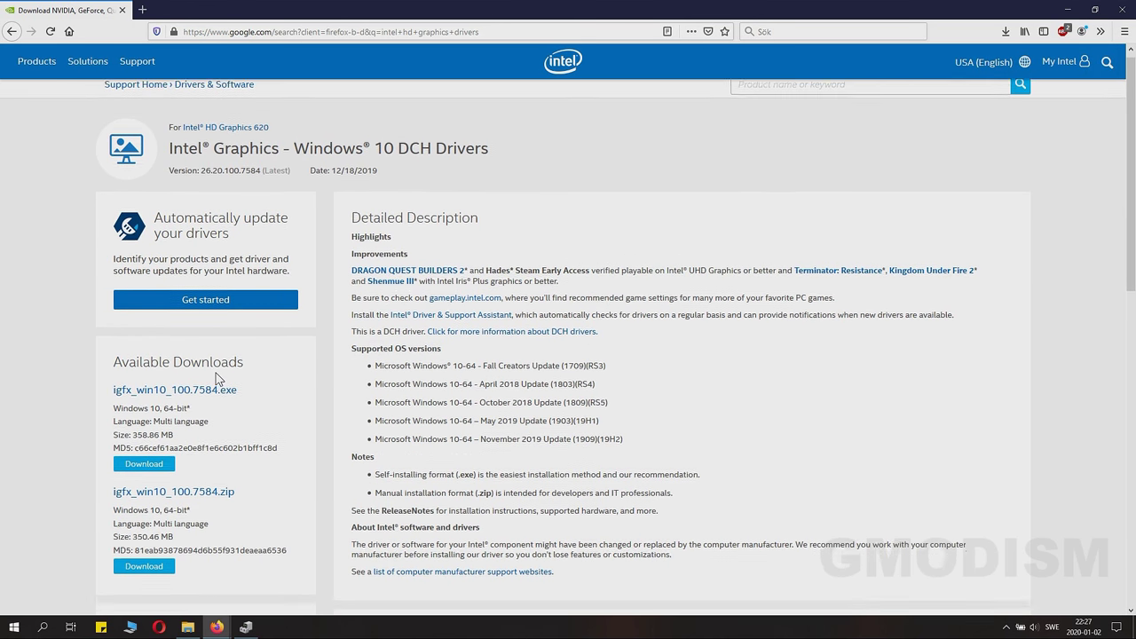
{"action": "scroll", "coordinate": [215, 372], "scroll_direction": "down", "scroll_amount": 2}
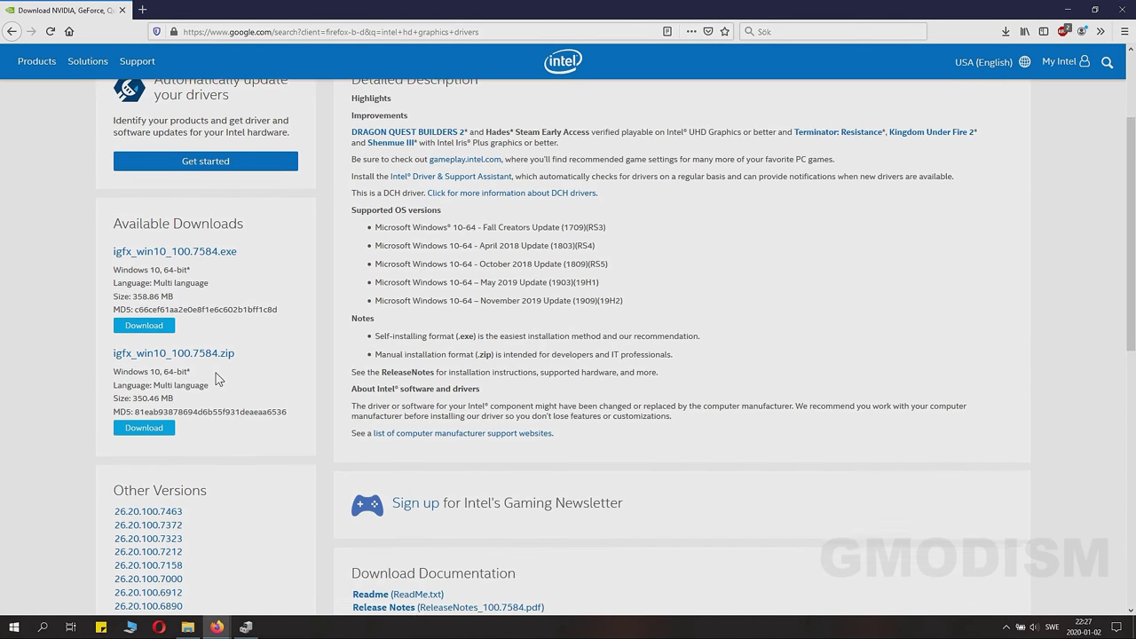
{"action": "left_click", "coordinate": [142, 325]}
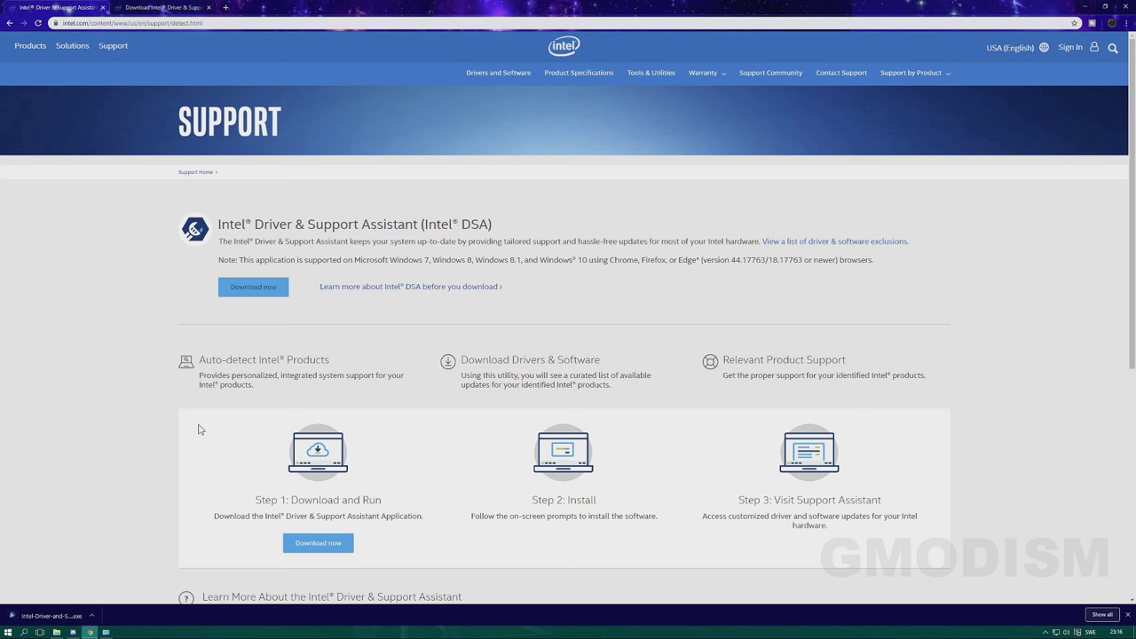
- Install Intel Driver & Support Assistant, accepting the license and joining the Computing Improvement Program
{"action": "left_click", "coordinate": [53, 615]}
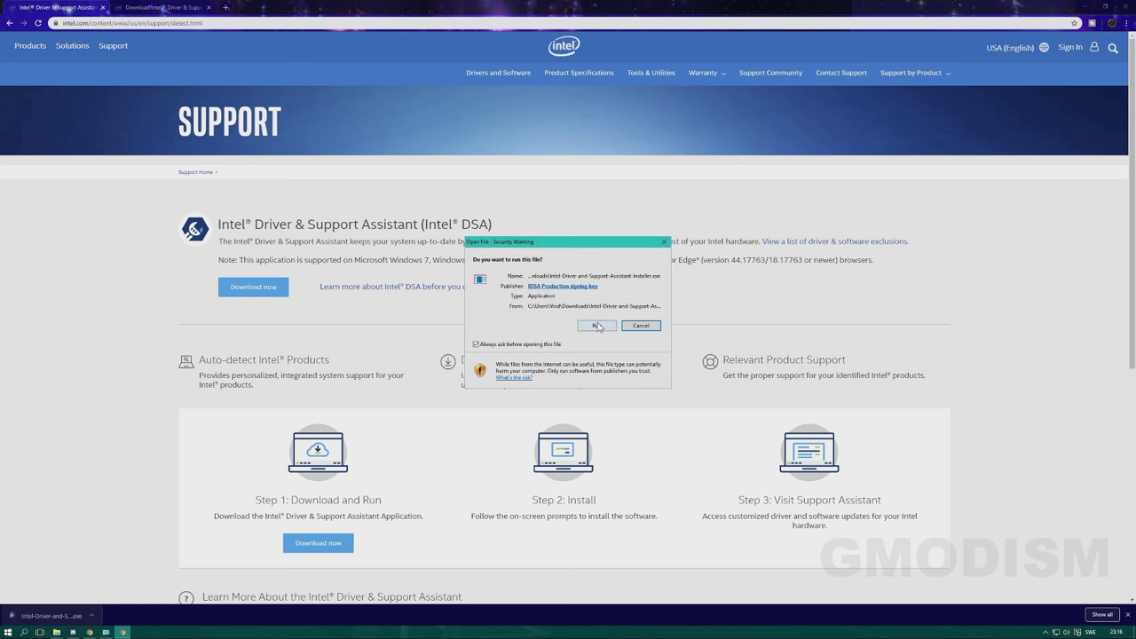
{"action": "left_click", "coordinate": [597, 326]}
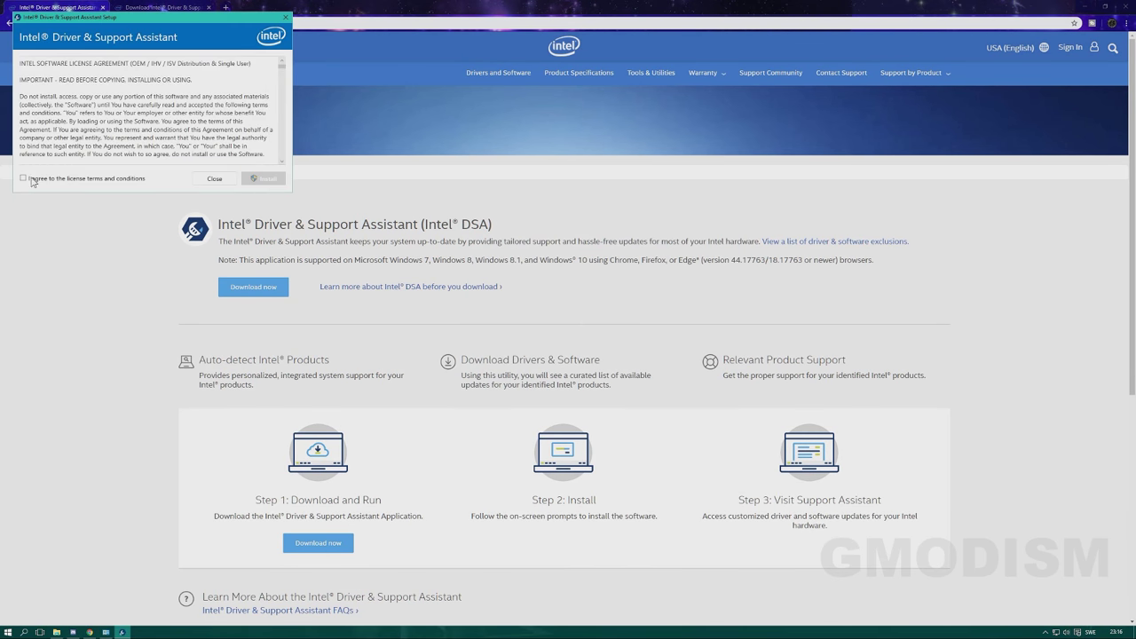
{"action": "left_click", "coordinate": [24, 179]}
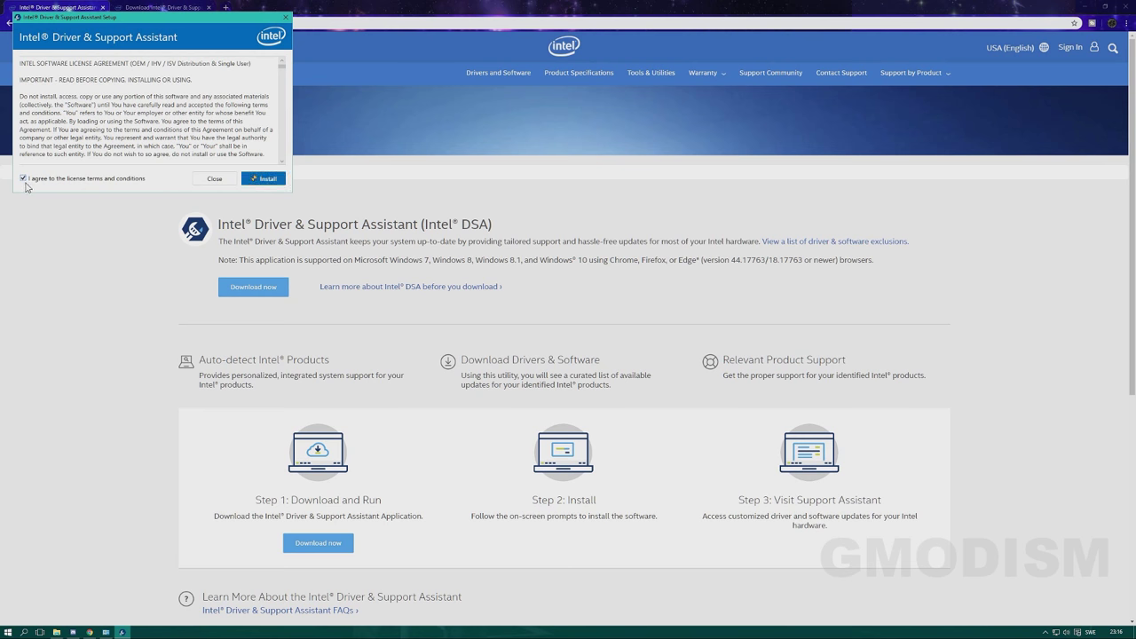
{"action": "left_click", "coordinate": [269, 179]}
{"action": "left_click", "coordinate": [271, 178]}
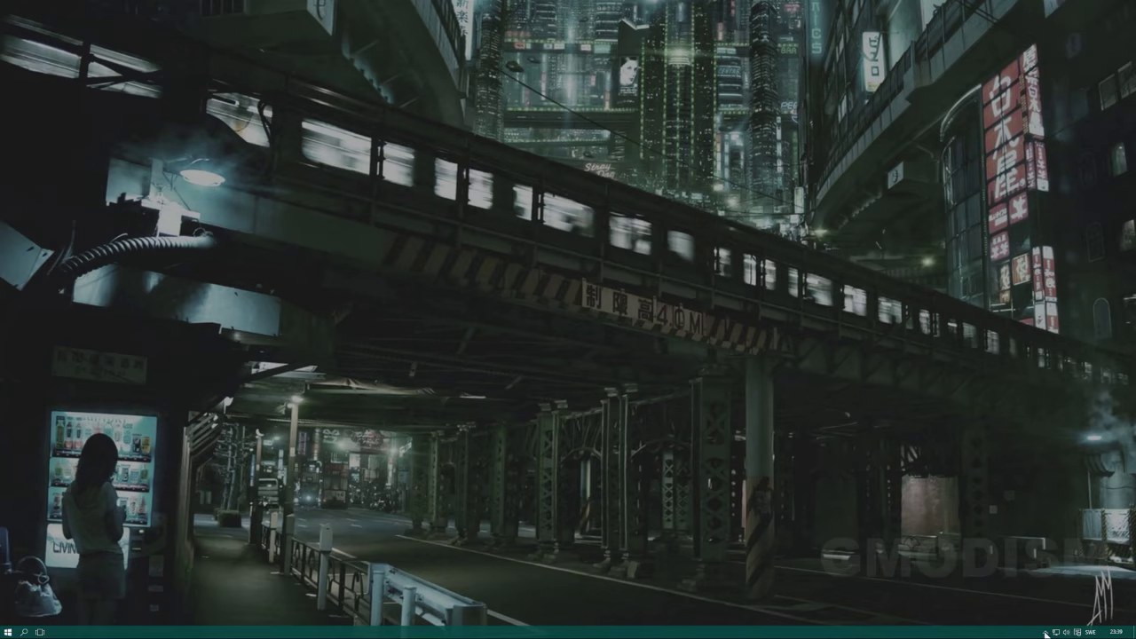
{"action": "left_click", "coordinate": [1045, 631]}
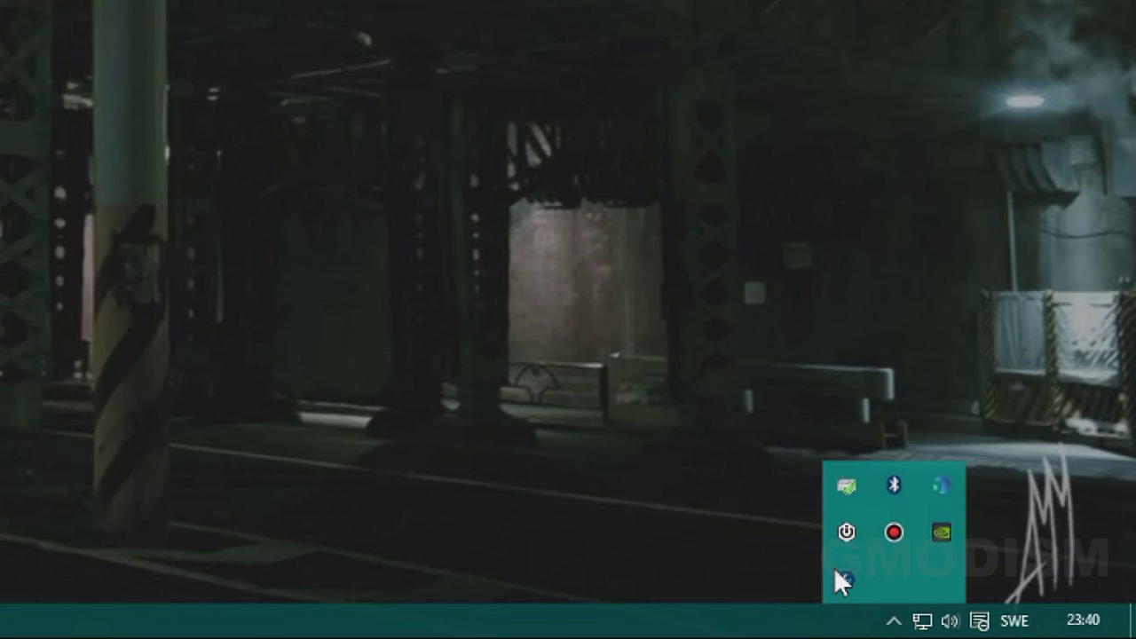
- Start a new-driver check from the Intel assistant's notification-area icon
{"action": "right_click", "coordinate": [845, 579]}
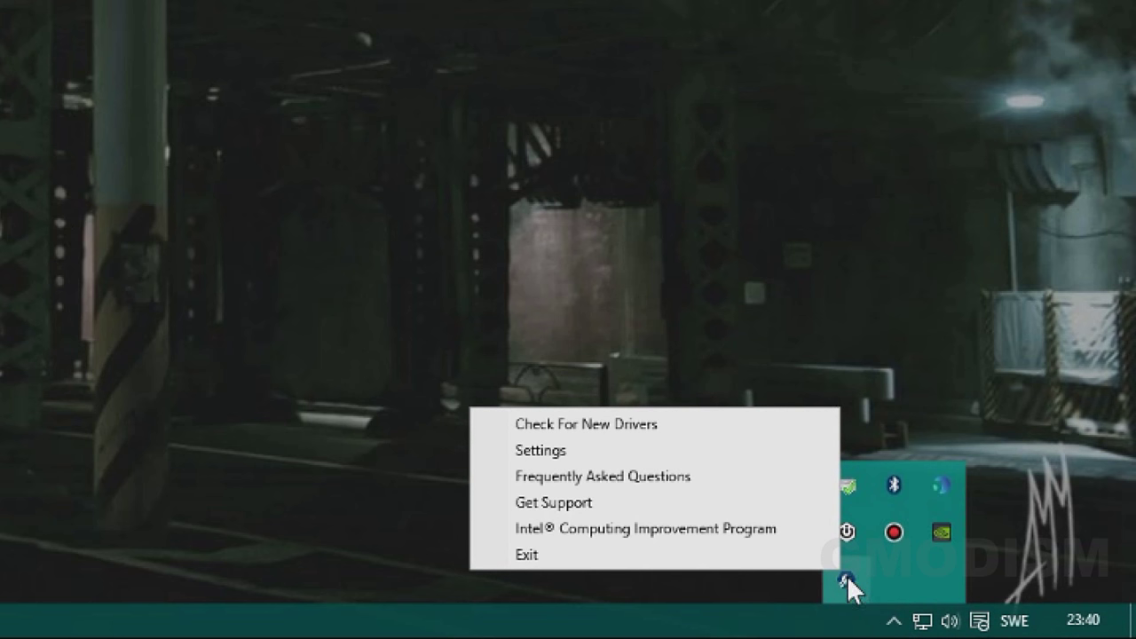
{"action": "left_click", "coordinate": [619, 422]}
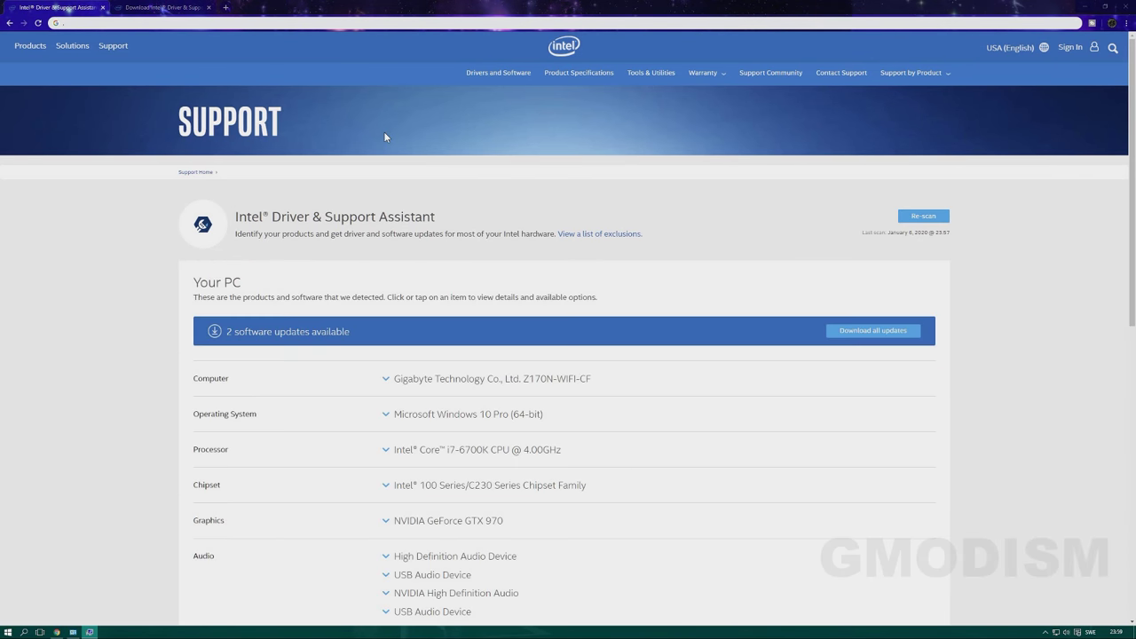
- Download the two detected software updates and install both
{"action": "scroll", "coordinate": [383, 133], "scroll_direction": "down", "scroll_amount": 3}
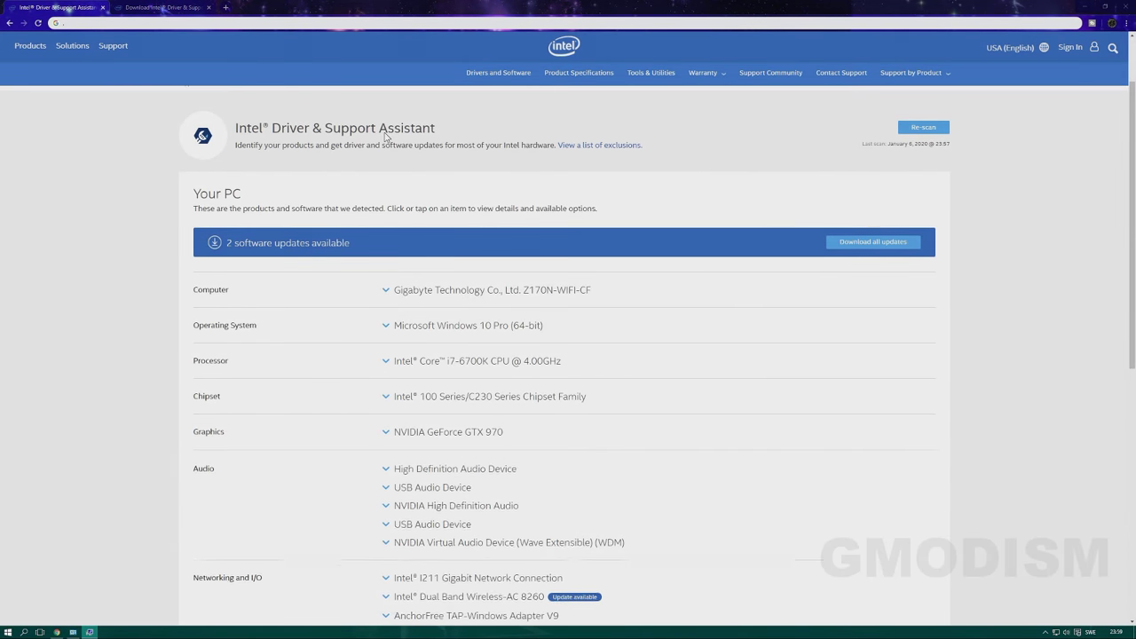
{"action": "scroll", "coordinate": [386, 137], "scroll_direction": "down", "scroll_amount": 1}
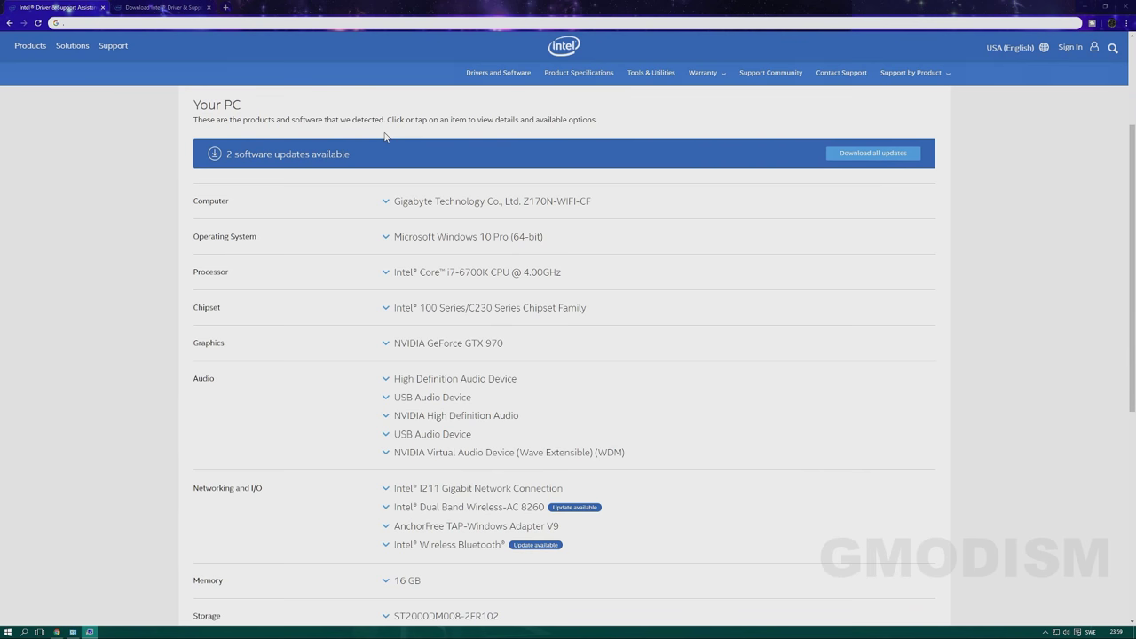
{"action": "scroll", "coordinate": [385, 136], "scroll_direction": "down", "scroll_amount": 2}
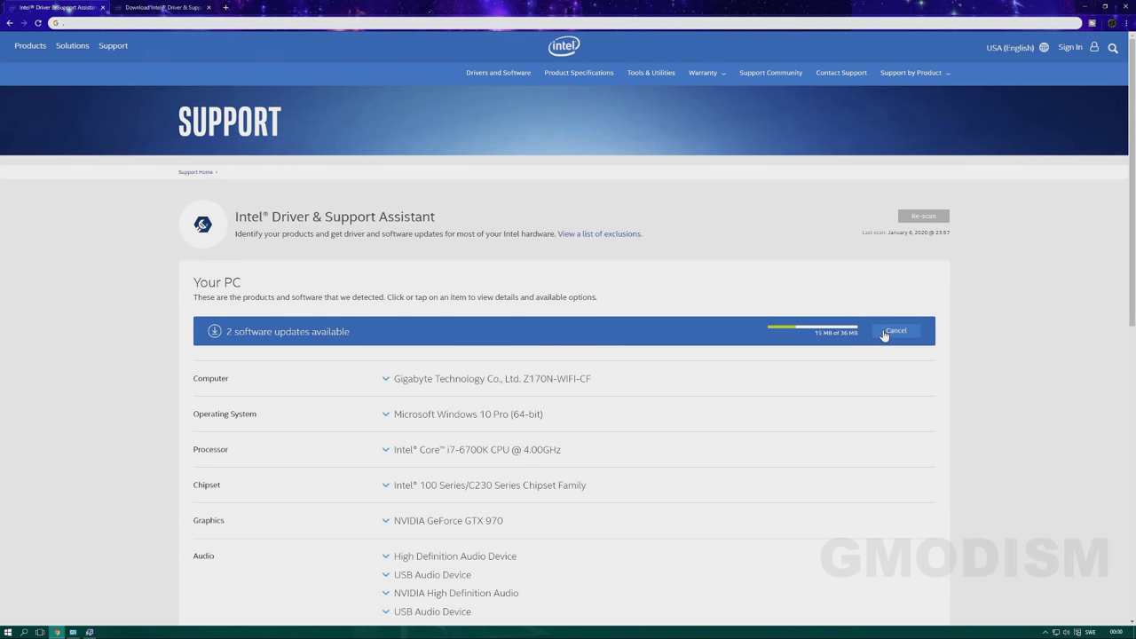
{"action": "left_click", "coordinate": [892, 331]}
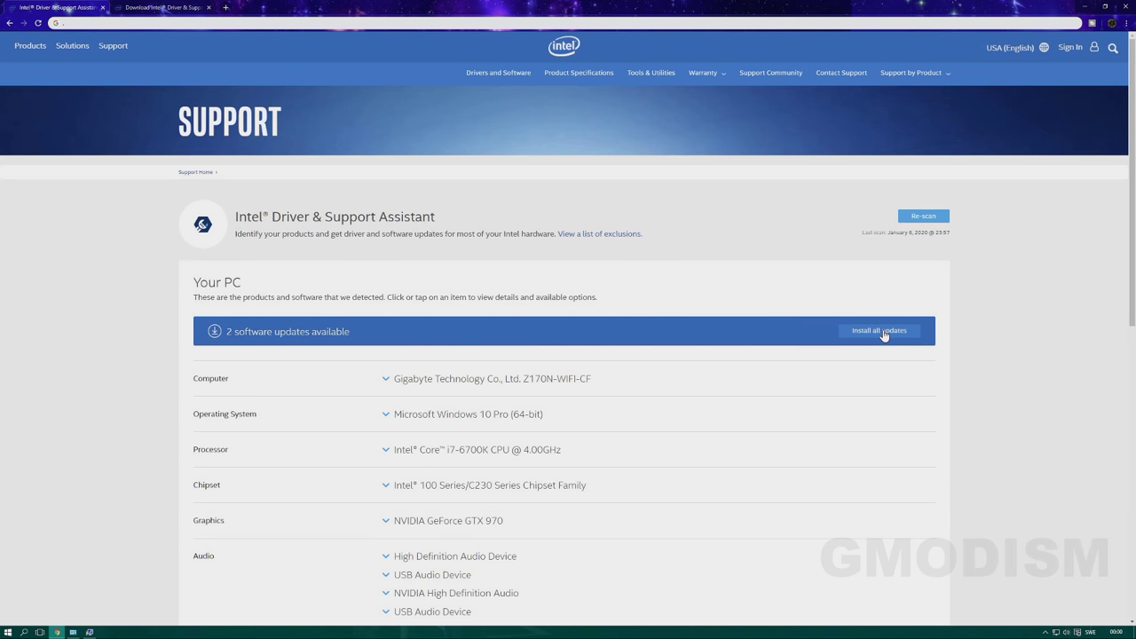
{"action": "left_click", "coordinate": [890, 330]}
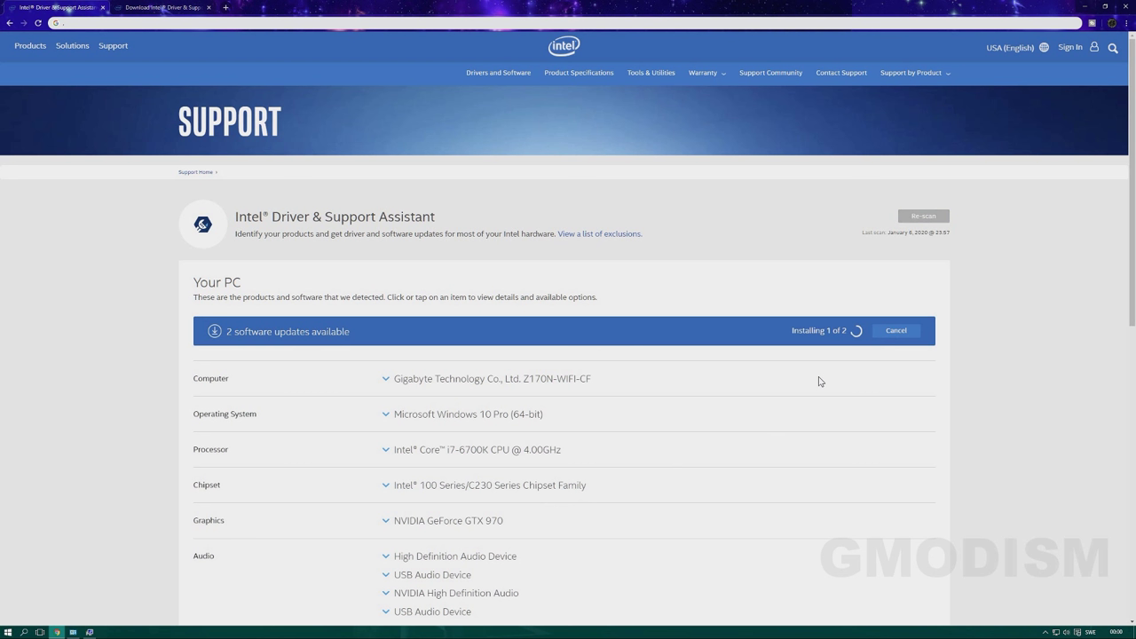